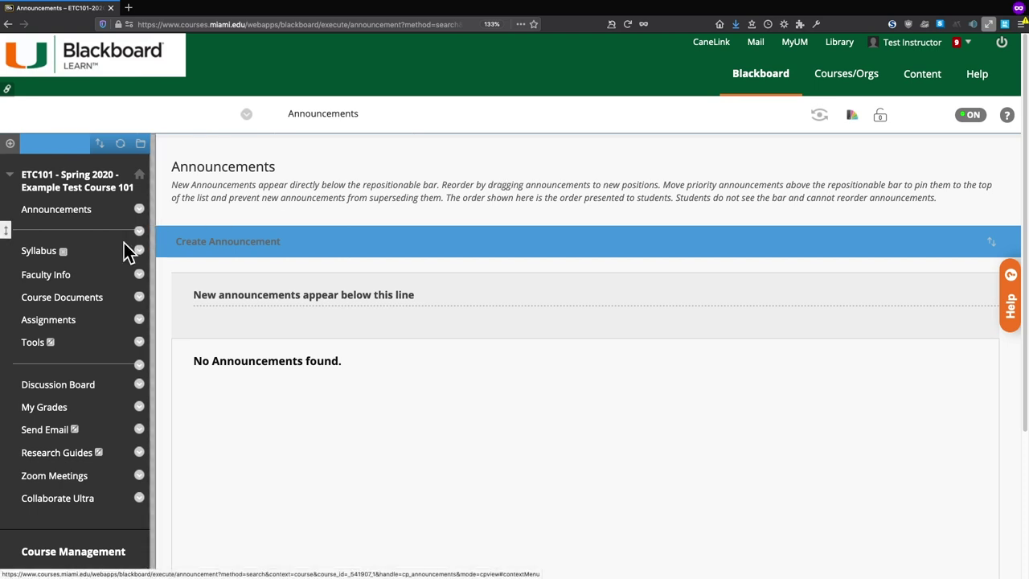
Step: Open the ETC101 Assignments area containing the LockDown Browser example test, then scroll toward the Control Panel
{"action": "left_click", "coordinate": [71, 334]}
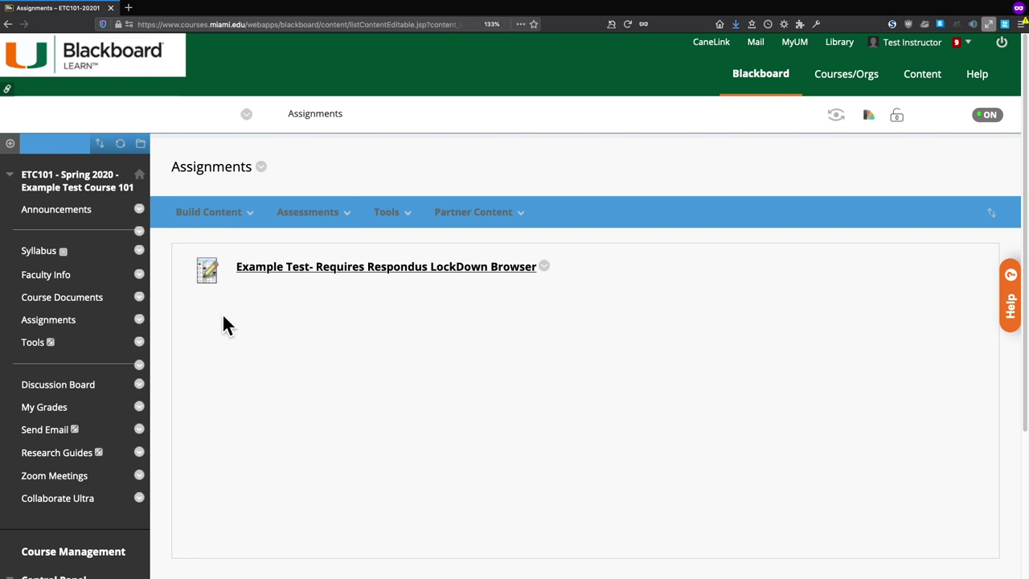
{"action": "scroll", "coordinate": [103, 377], "scroll_direction": "down", "scroll_amount": 3}
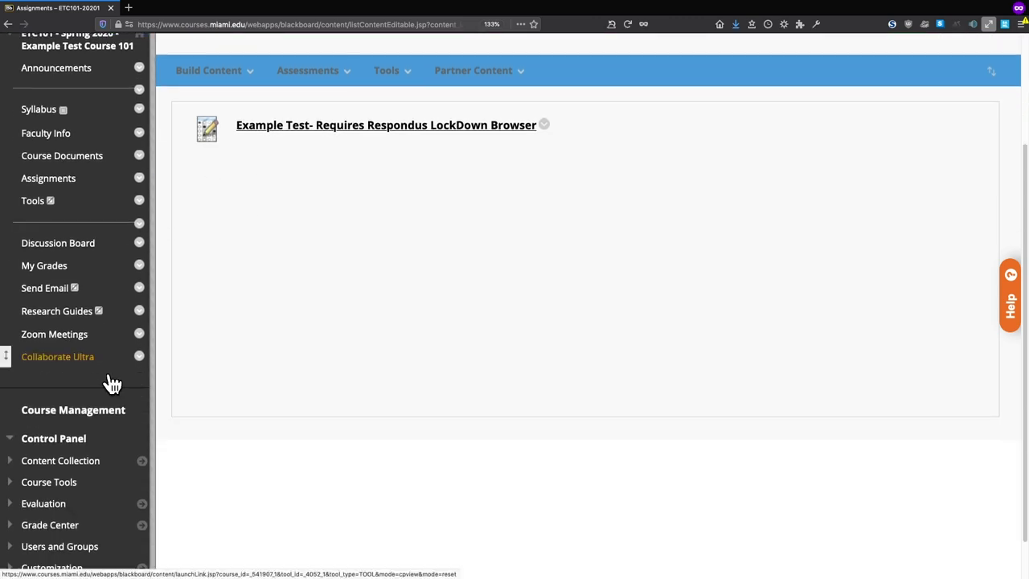
{"action": "scroll", "coordinate": [103, 376], "scroll_direction": "down", "scroll_amount": 1}
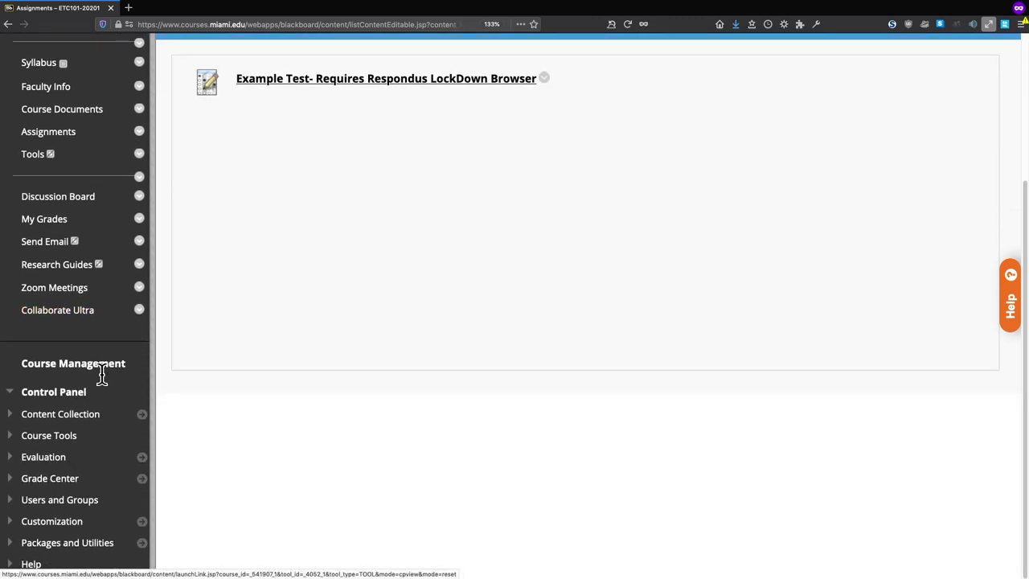
Step: Expand Course Tools in the Control Panel to reveal Respondus LockDown Browser
{"action": "left_click", "coordinate": [80, 442]}
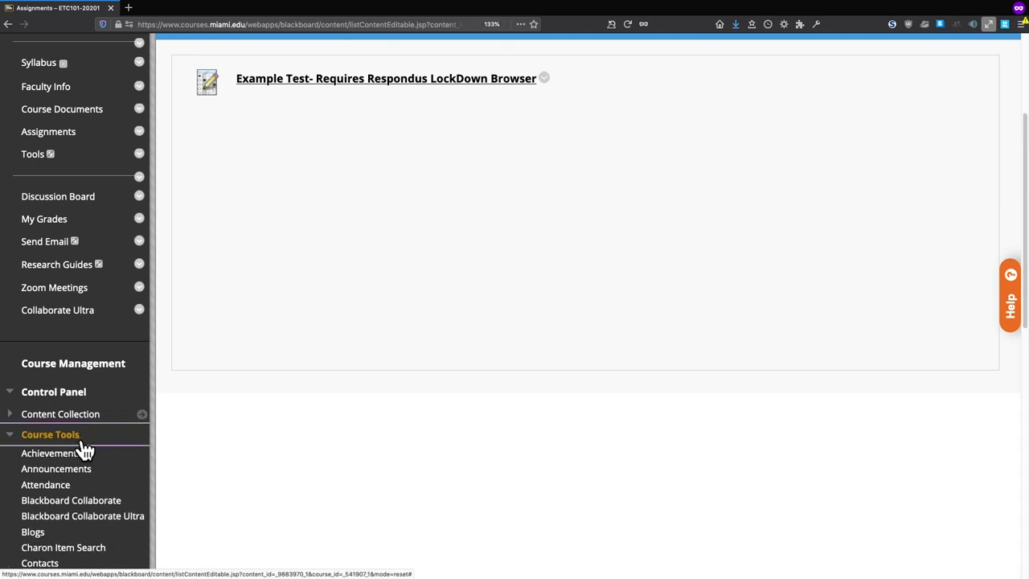
{"action": "scroll", "coordinate": [85, 451], "scroll_direction": "down", "scroll_amount": 6}
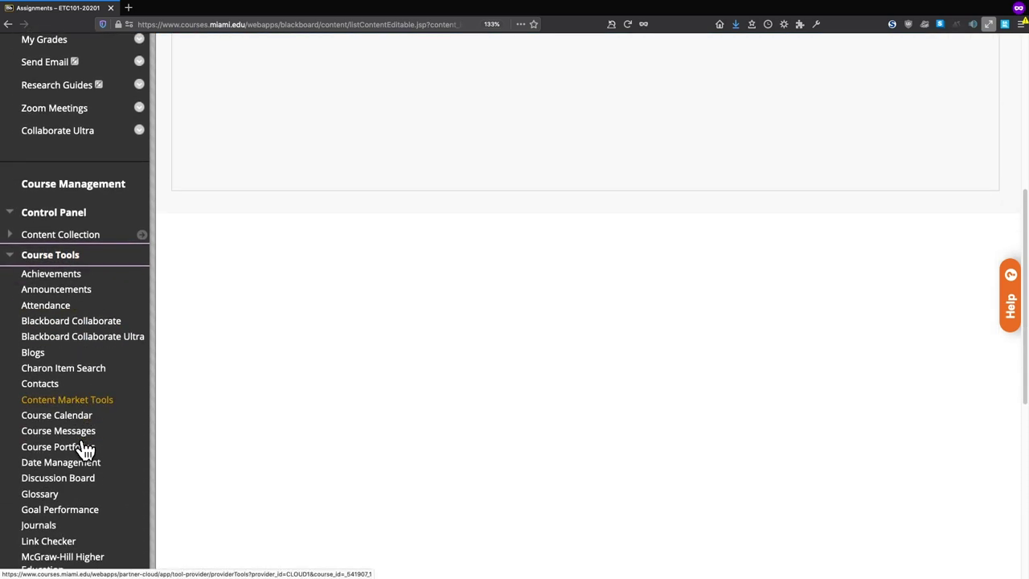
{"action": "scroll", "coordinate": [84, 449], "scroll_direction": "down", "scroll_amount": 5}
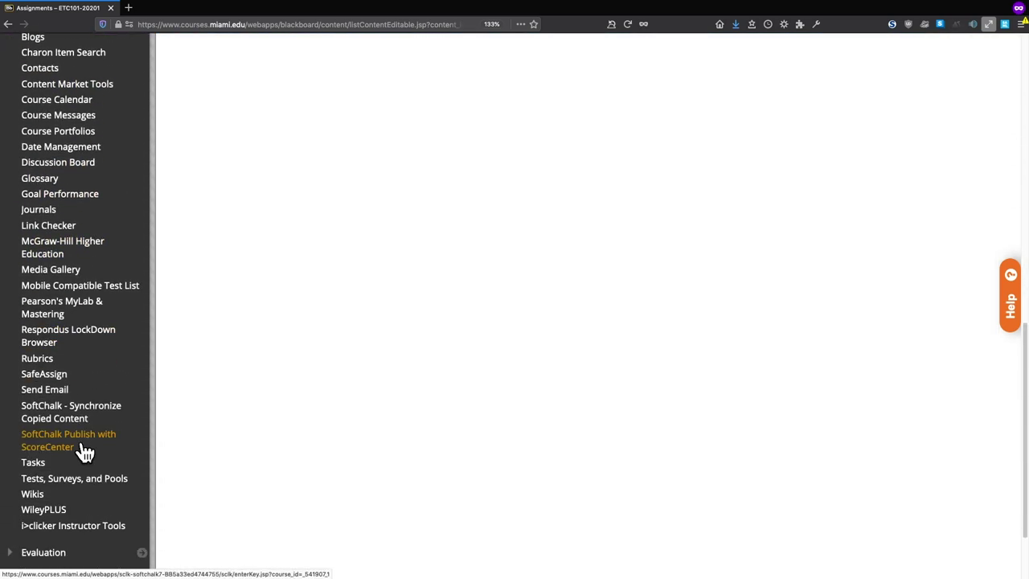
Step: Open the Respondus LockDown Browser Dashboard and view its About LockDown Browser welcome section
{"action": "left_click", "coordinate": [91, 344]}
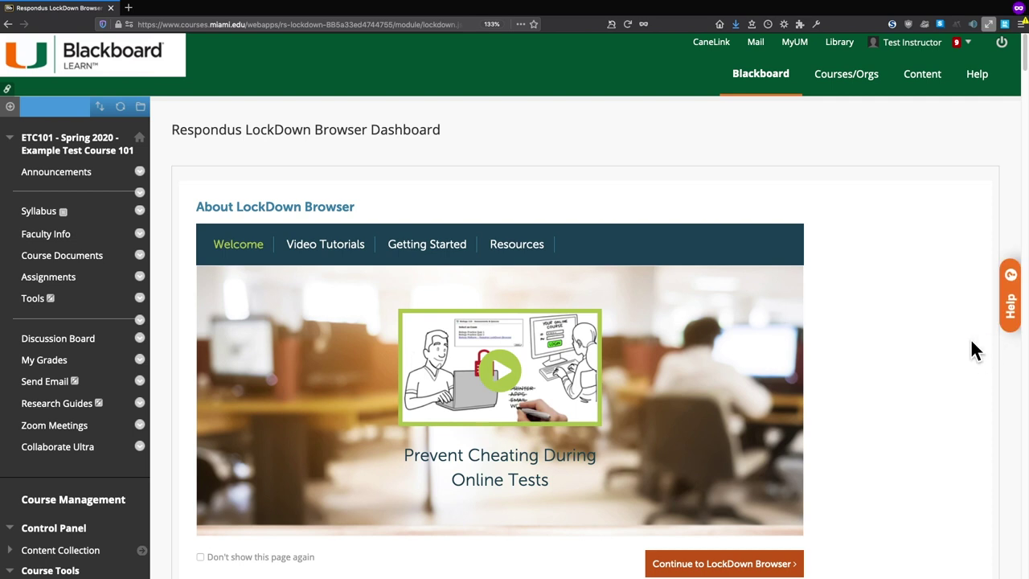
{"action": "scroll", "coordinate": [940, 343], "scroll_direction": "down", "scroll_amount": 2}
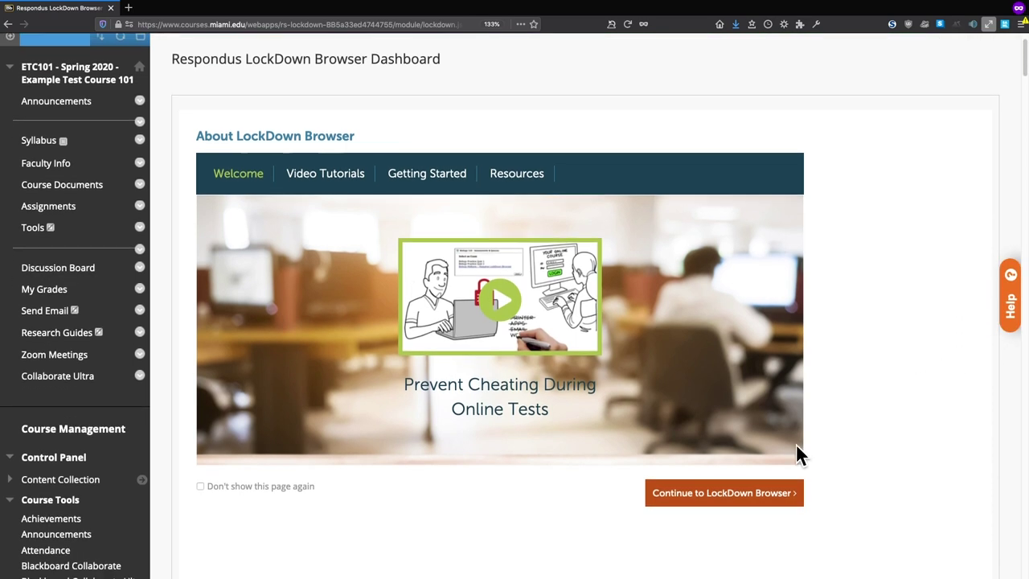
Step: Continue to the test list, check the example test's Required/Not Required statuses, and open its options
{"action": "left_click", "coordinate": [784, 510]}
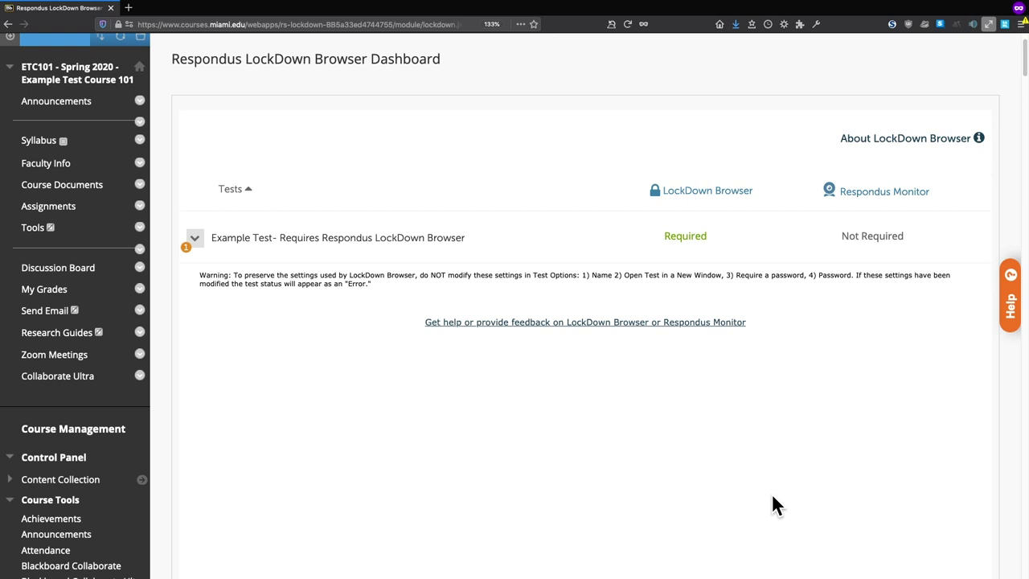
{"action": "left_click", "coordinate": [727, 236]}
{"action": "left_click_drag", "start_coordinate": [938, 194], "coordinate": [841, 193]}
{"action": "left_click_drag", "start_coordinate": [906, 235], "coordinate": [840, 235]}
{"action": "left_click", "coordinate": [586, 232]}
{"action": "left_click", "coordinate": [195, 239]}
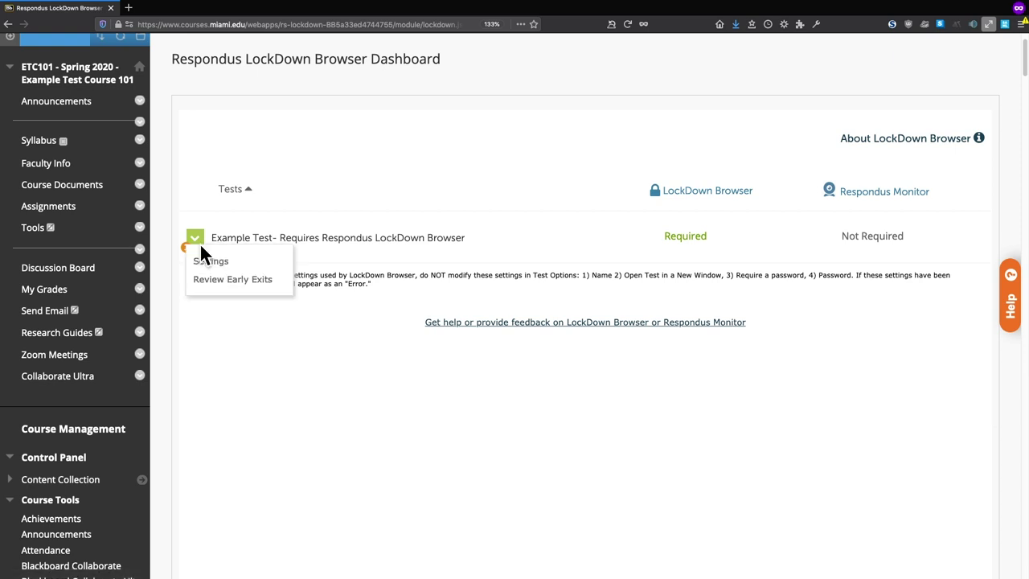
Step: Open the example test's Settings: LockDown Browser required, Respondus Monitor not required
{"action": "left_click", "coordinate": [250, 264]}
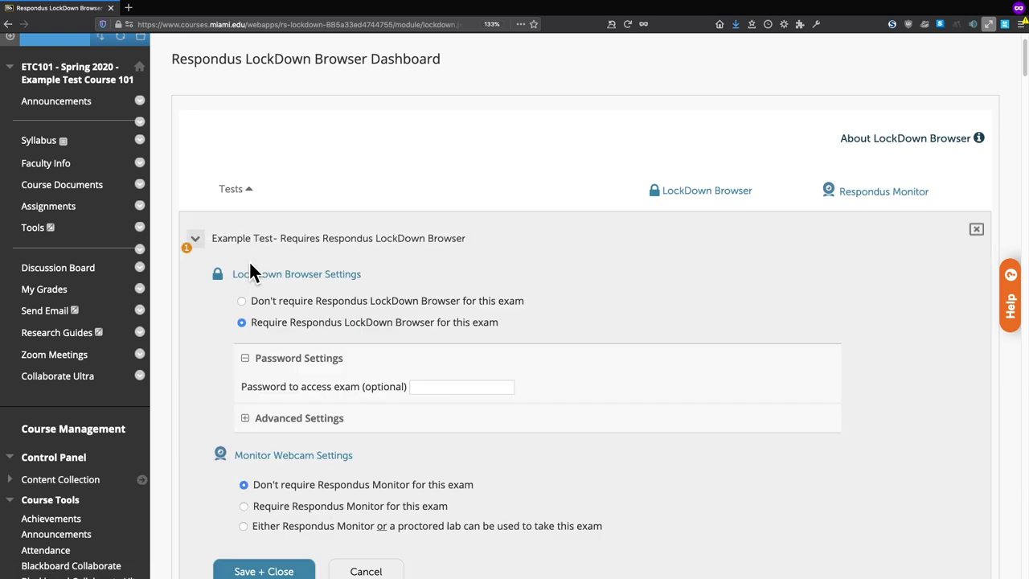
{"action": "scroll", "coordinate": [689, 283], "scroll_direction": "down", "scroll_amount": 3}
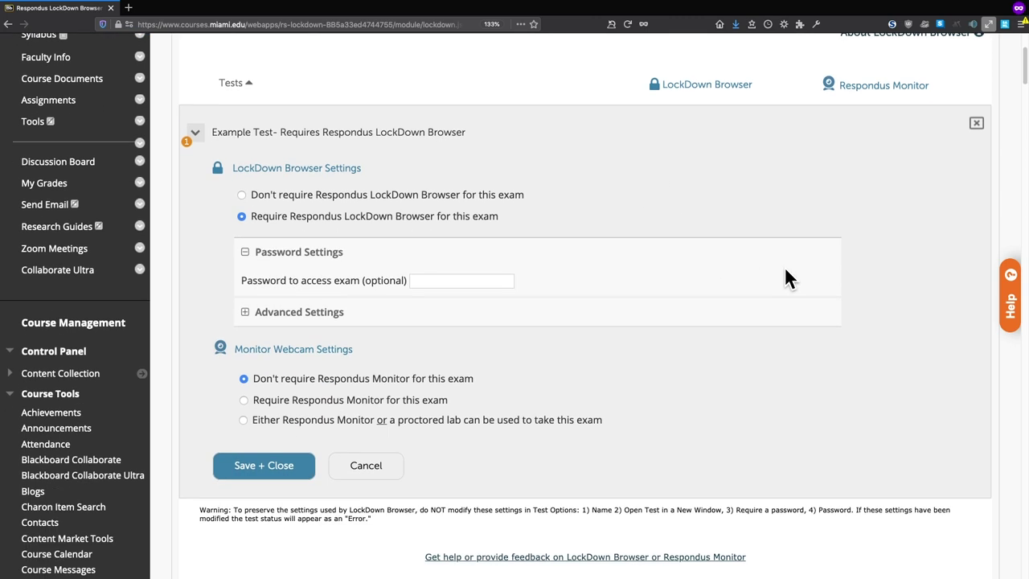
{"action": "left_click_drag", "start_coordinate": [252, 217], "coordinate": [526, 233]}
{"action": "left_click", "coordinate": [557, 231]}
{"action": "scroll", "coordinate": [567, 375], "scroll_direction": "down", "scroll_amount": 2}
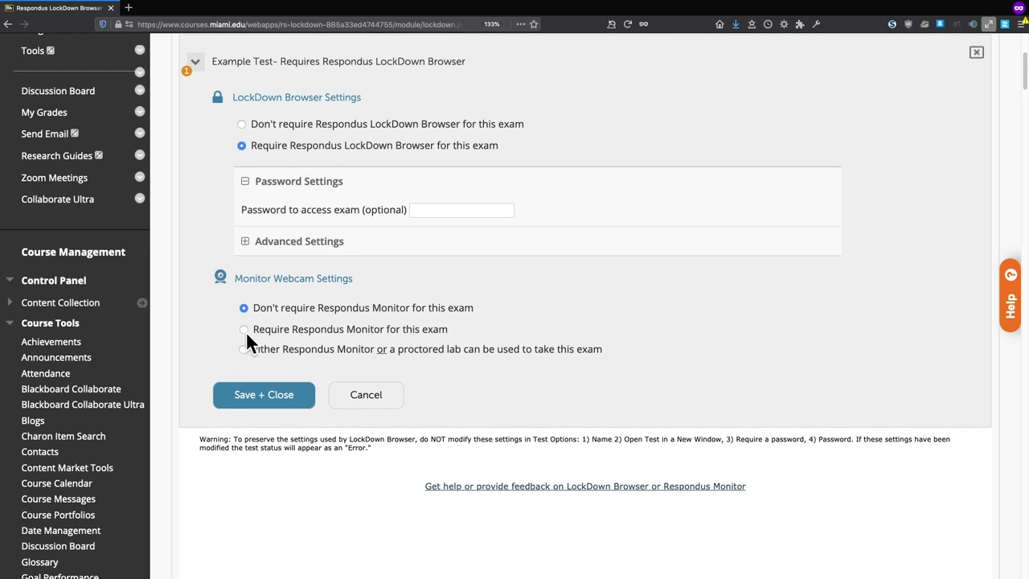
Step: Select 'Require Respondus Monitor for this exam' and dismiss the informational notice
{"action": "left_click", "coordinate": [245, 330]}
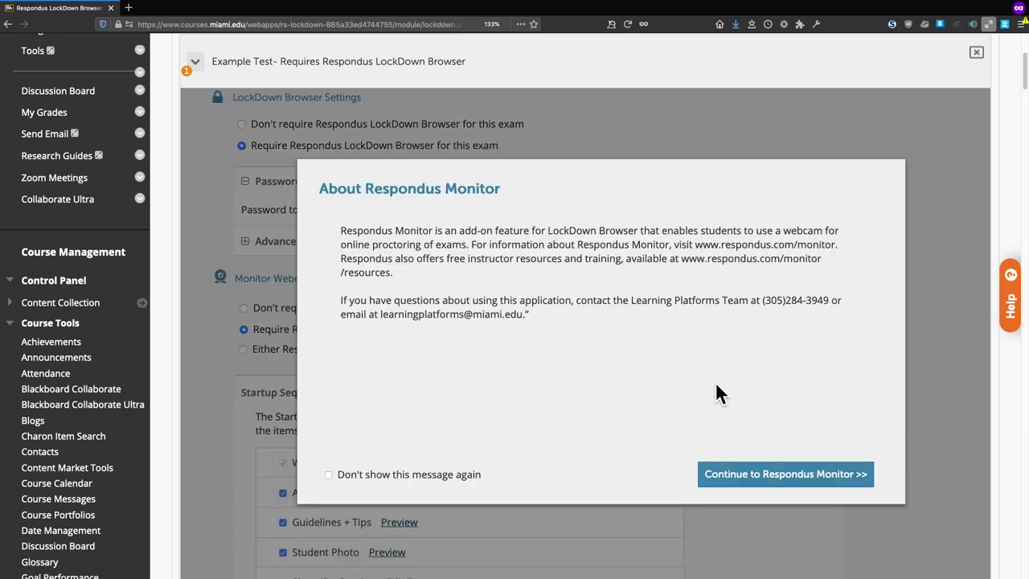
{"action": "scroll", "coordinate": [716, 384], "scroll_direction": "down", "scroll_amount": 1}
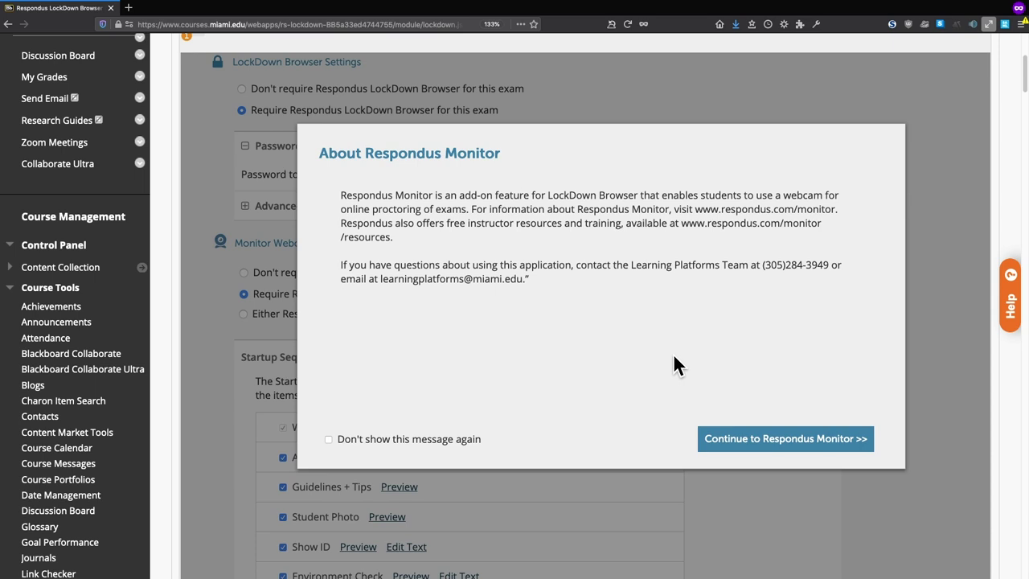
{"action": "left_click", "coordinate": [765, 444]}
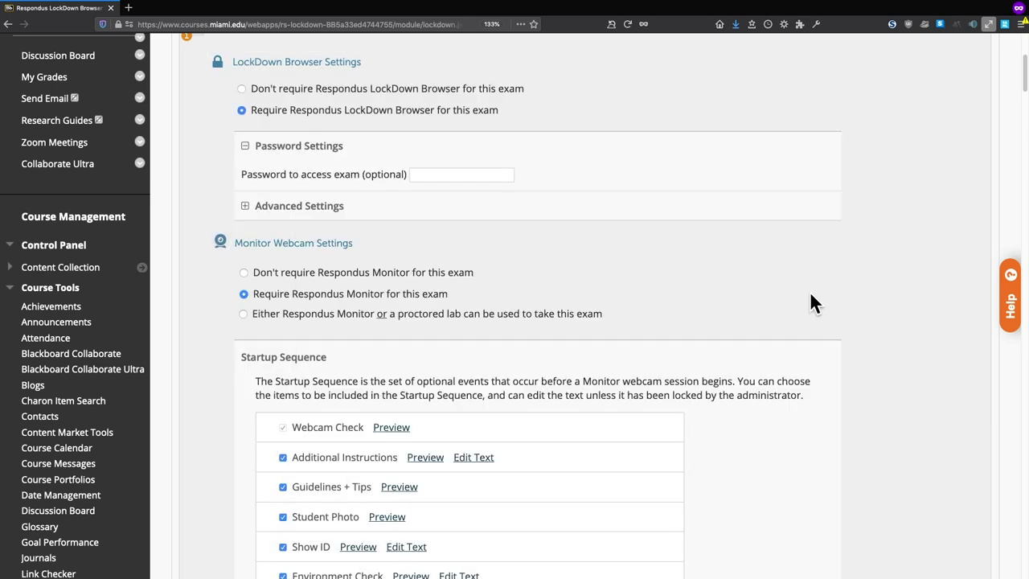
Step: Review Student Photo, Show ID, Environment Check and both facial detection options, then expand Advanced Settings
{"action": "scroll", "coordinate": [888, 289], "scroll_direction": "down", "scroll_amount": 5}
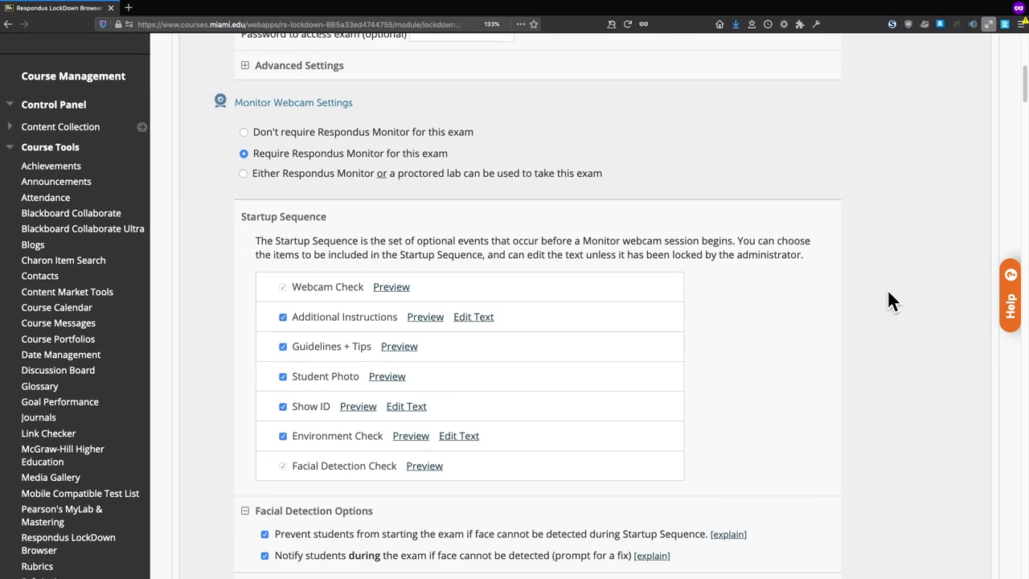
{"action": "scroll", "coordinate": [889, 295], "scroll_direction": "down", "scroll_amount": 1}
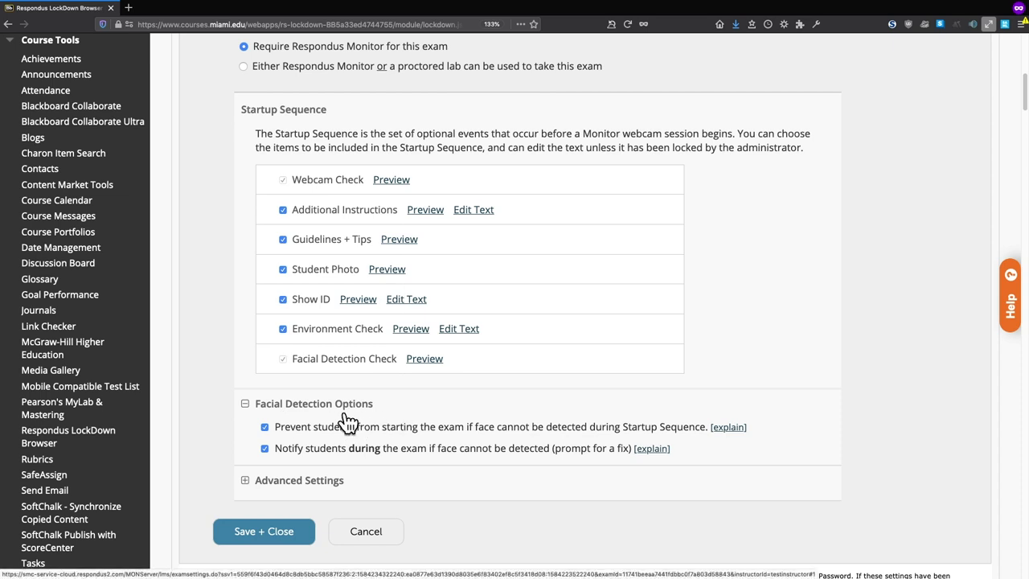
{"action": "scroll", "coordinate": [465, 402], "scroll_direction": "down", "scroll_amount": 2}
{"action": "scroll", "coordinate": [465, 403], "scroll_direction": "down", "scroll_amount": 1}
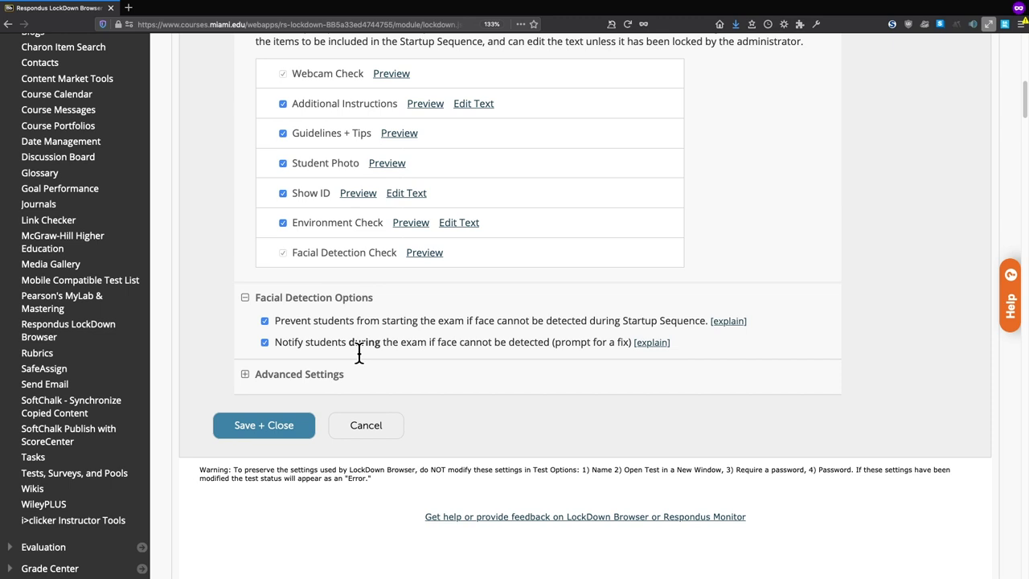
{"action": "left_click", "coordinate": [259, 391]}
{"action": "scroll", "coordinate": [686, 380], "scroll_direction": "down", "scroll_amount": 2}
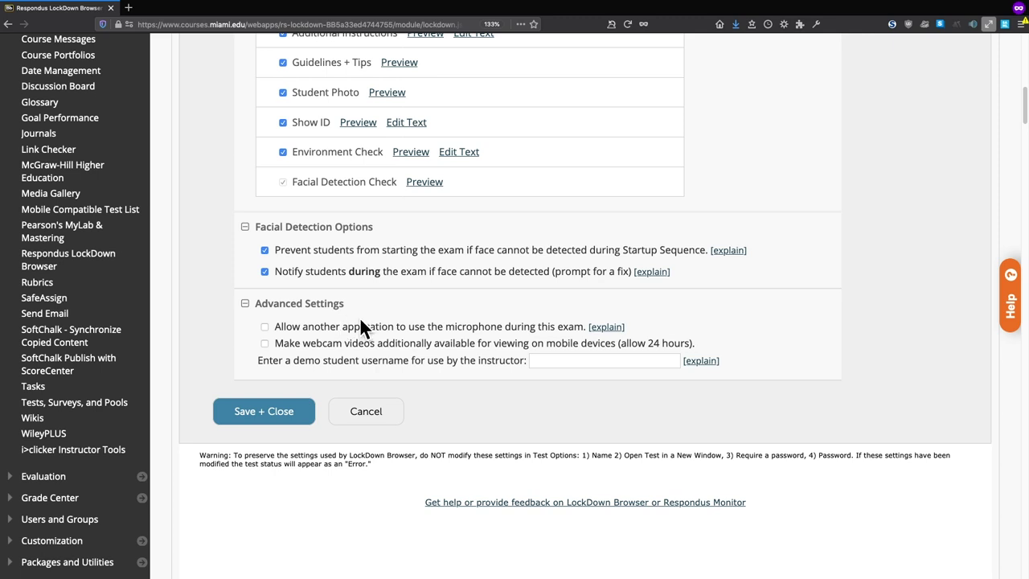
{"action": "scroll", "coordinate": [488, 335], "scroll_direction": "up", "scroll_amount": 5}
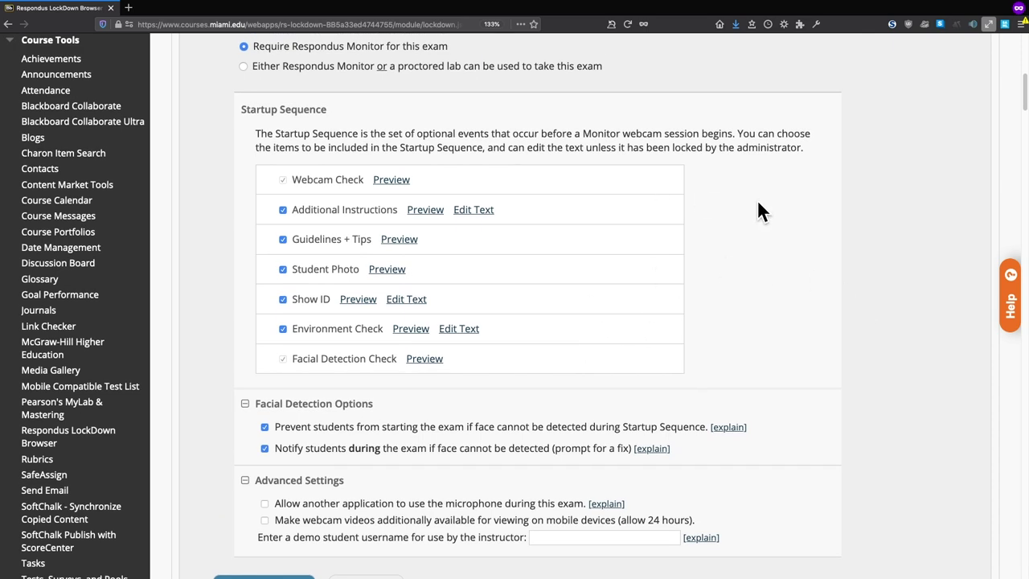
{"action": "scroll", "coordinate": [845, 330], "scroll_direction": "down", "scroll_amount": 5}
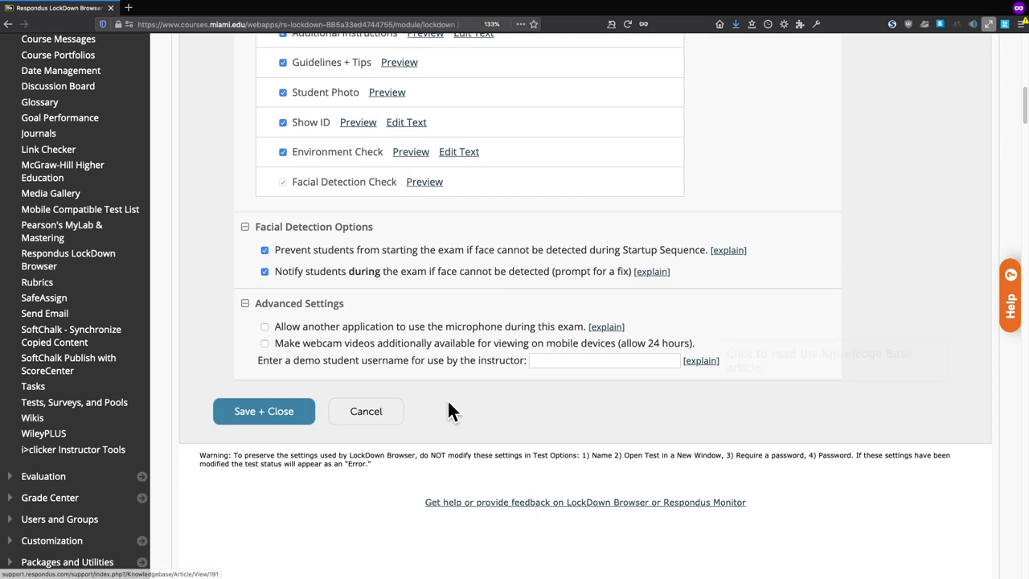
Step: Save + Close so the dashboard lists 'Example Test (**Webcam**)' with Respondus Monitor Required
{"action": "left_click", "coordinate": [272, 418]}
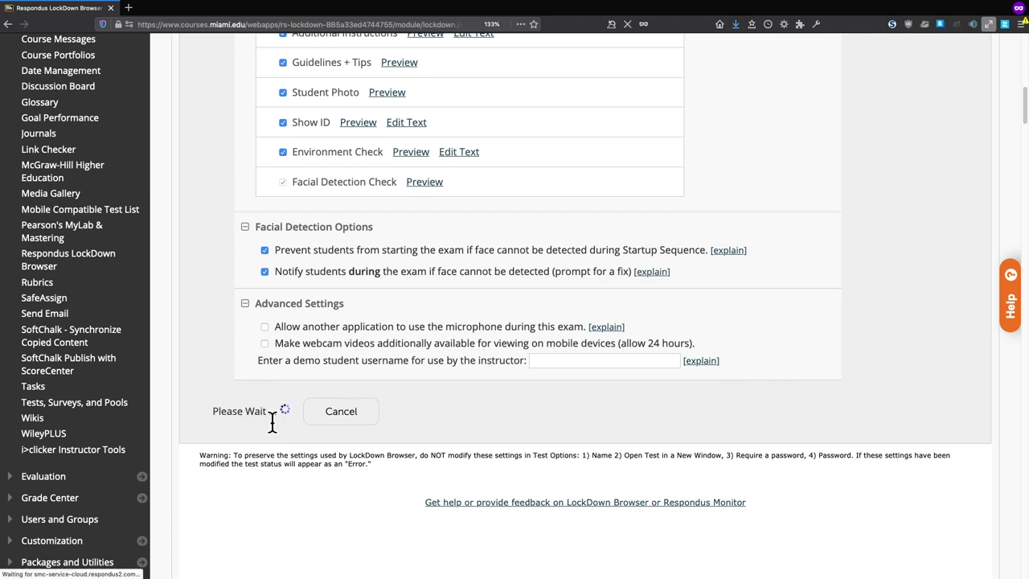
{"action": "scroll", "coordinate": [688, 434], "scroll_direction": "up", "scroll_amount": 10}
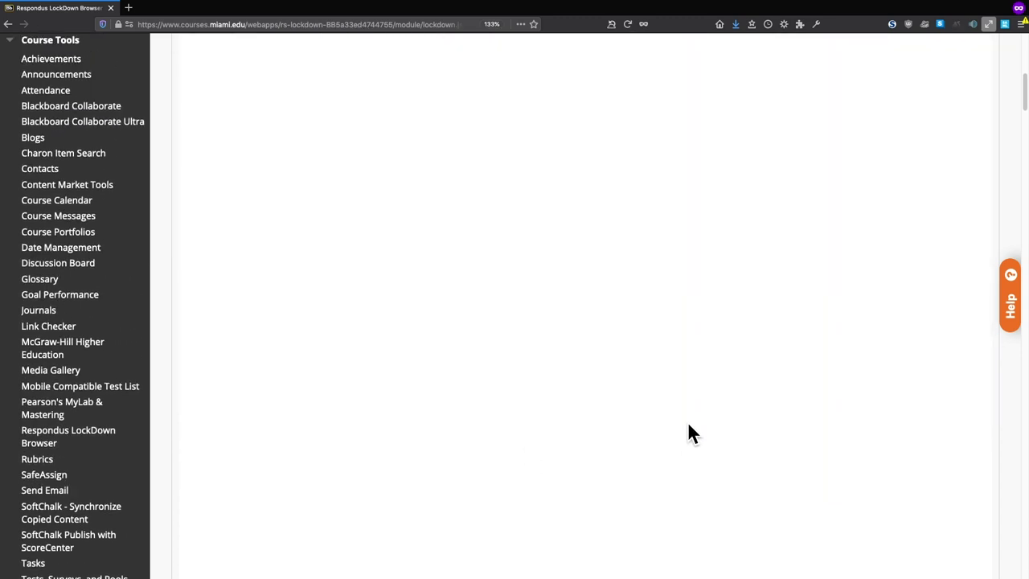
{"action": "scroll", "coordinate": [690, 434], "scroll_direction": "up", "scroll_amount": 1}
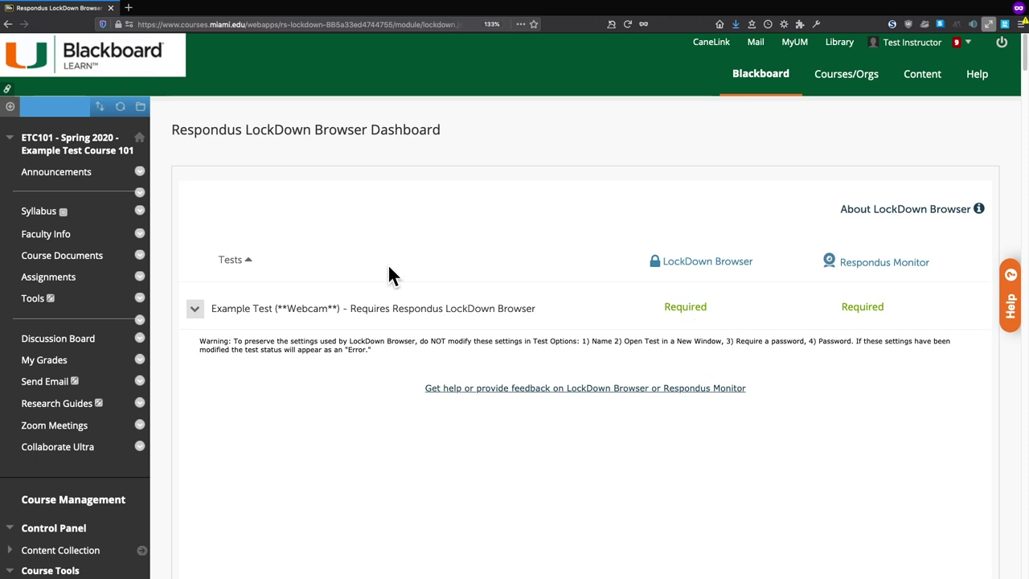
Step: In student preview, open Assignments and launch the Example Test (**Webcam**)
{"action": "left_click", "coordinate": [64, 284]}
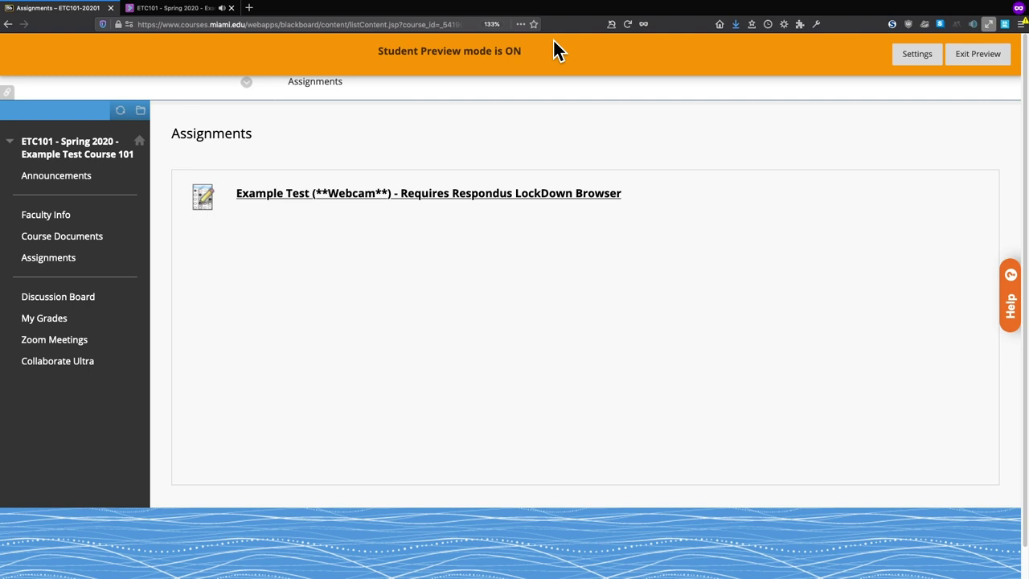
{"action": "left_click", "coordinate": [467, 201]}
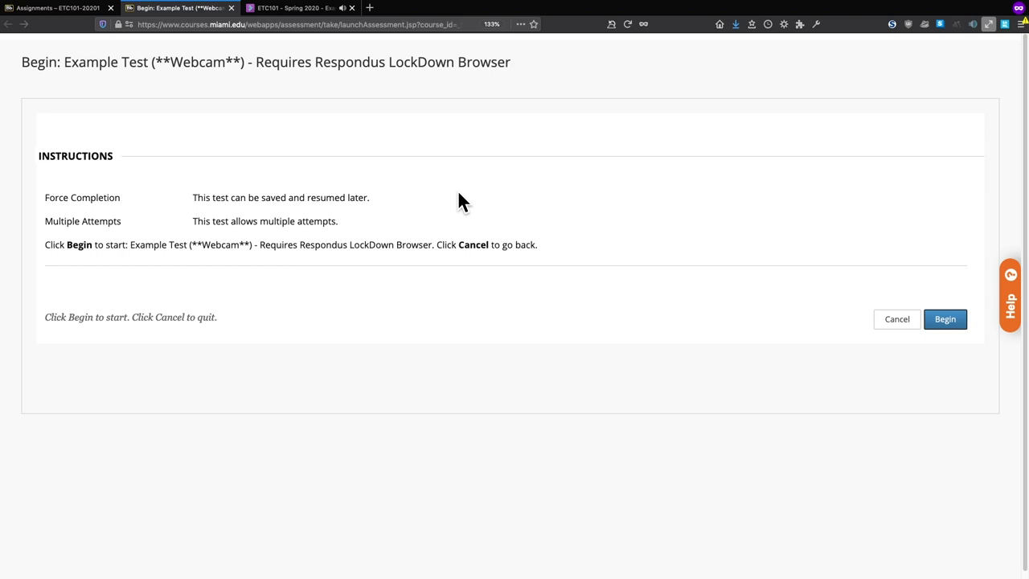
Step: Let the Begin: Example Test page load, showing the saving and multiple-attempt instructions
{"action": "mouse_move", "coordinate": [271, 3]}
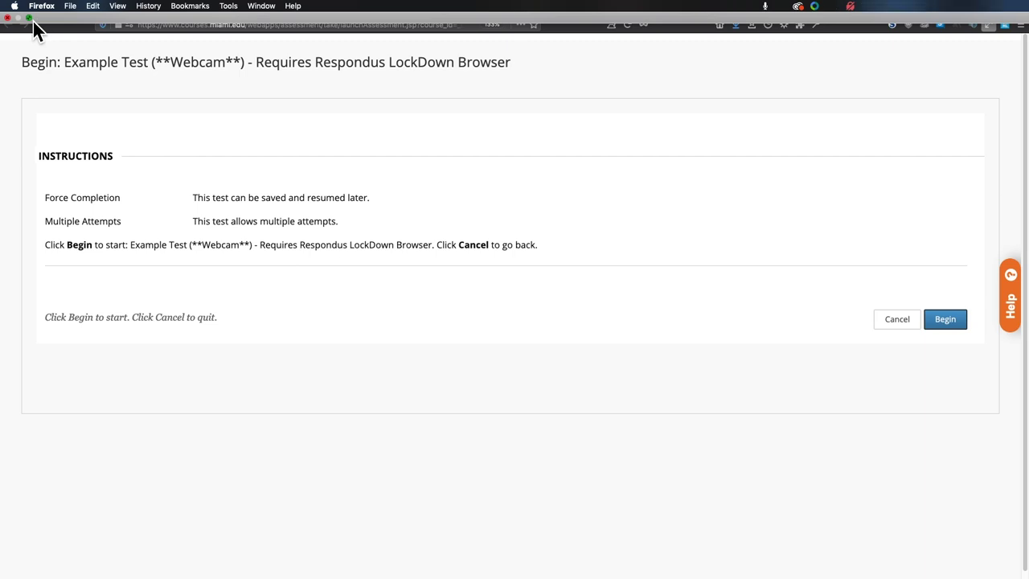
Step: Minimize Firefox and bring the Webcam Check and Additional Instructions screenshots forward in Preview
{"action": "left_click", "coordinate": [31, 18]}
{"action": "left_click", "coordinate": [20, 20]}
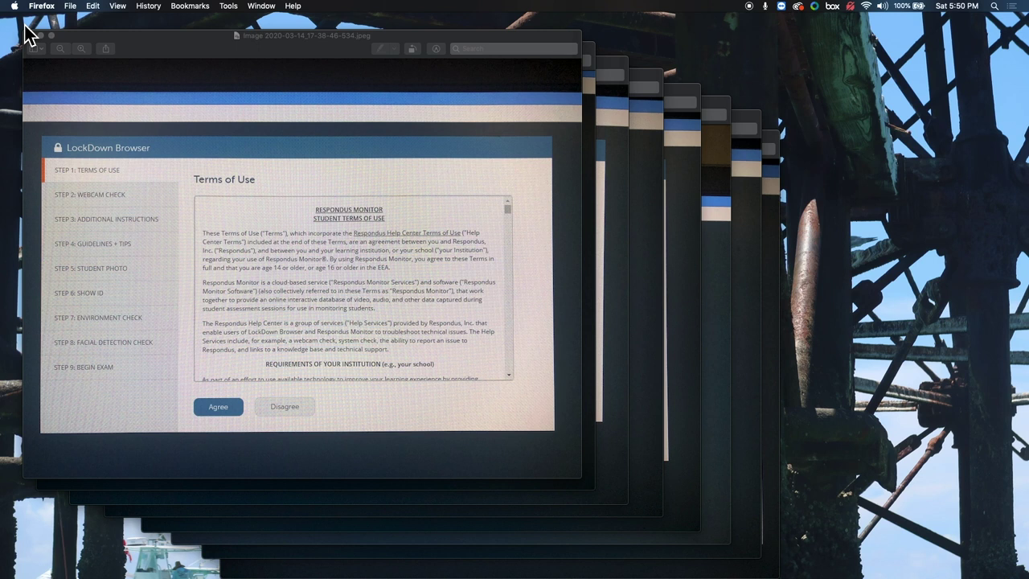
{"action": "left_click", "coordinate": [593, 56]}
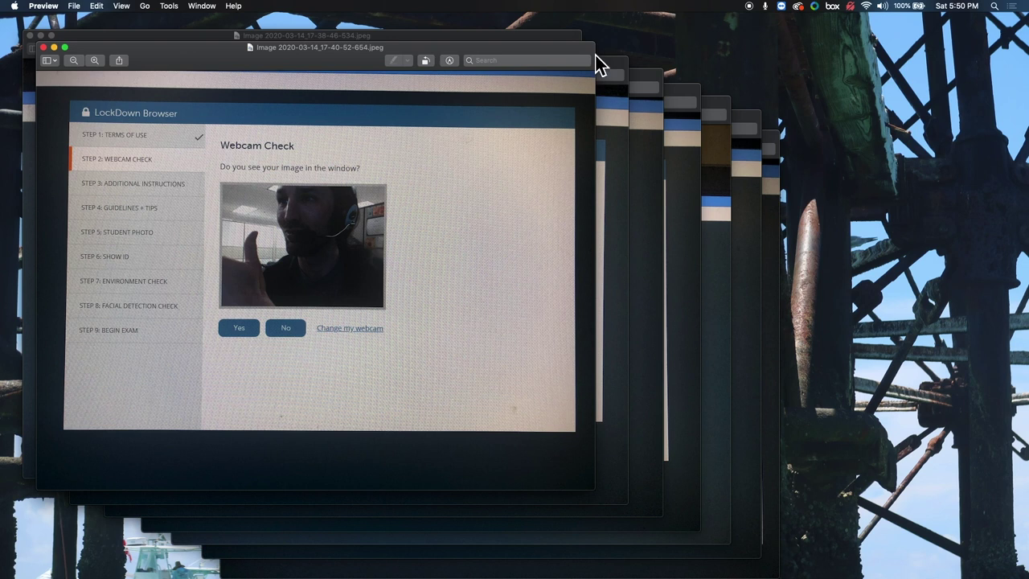
{"action": "left_click", "coordinate": [613, 79]}
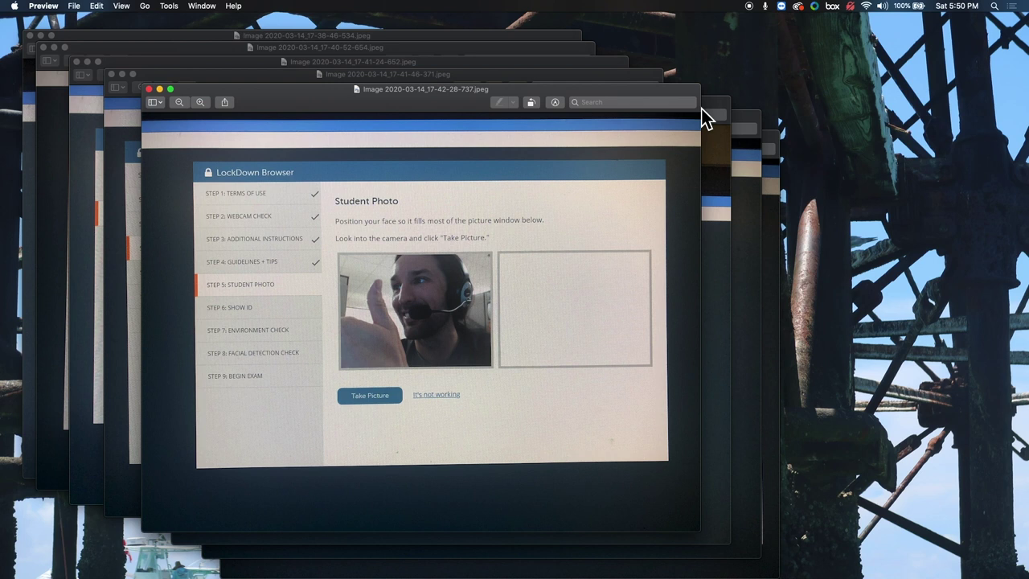
Step: Bring the Show ID startup screenshot to the front in Preview
{"action": "left_click", "coordinate": [726, 118]}
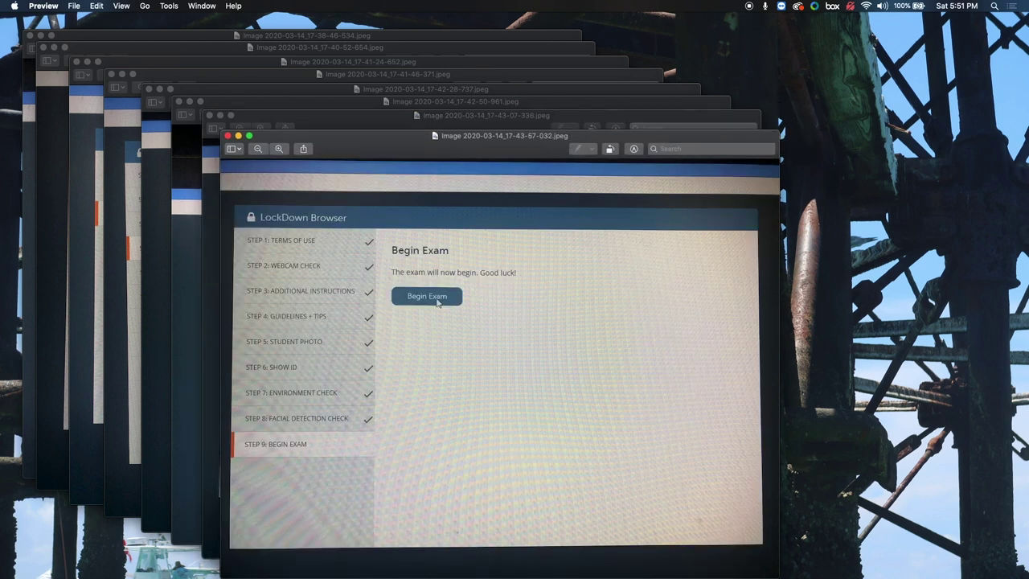
Step: Bring the Facial Detection Check screenshot forward and move its window to the right
{"action": "left_click", "coordinate": [437, 300]}
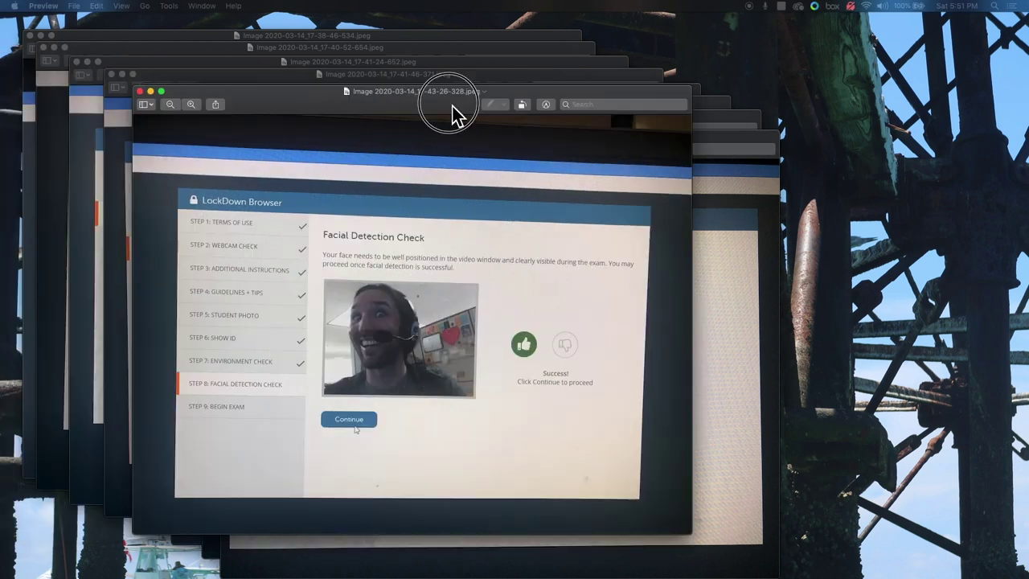
{"action": "left_click_drag", "start_coordinate": [453, 115], "coordinate": [553, 108]}
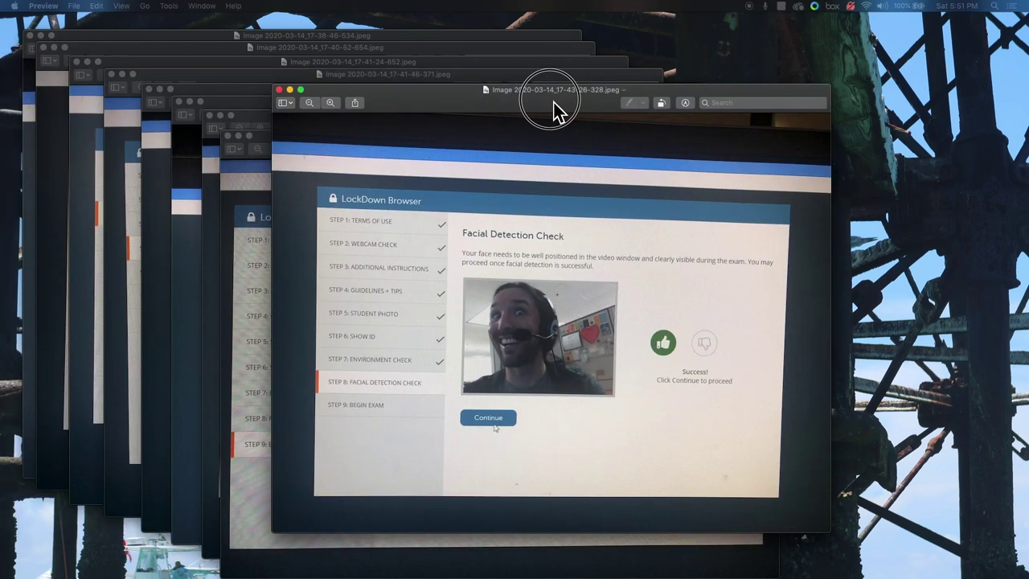